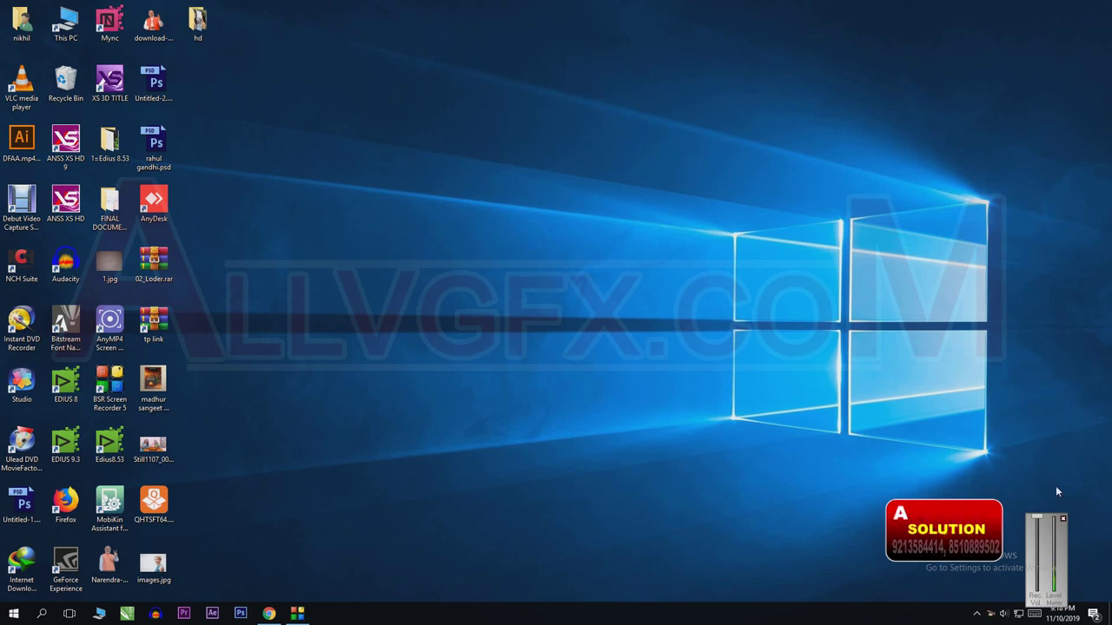
# Step: Go to google.com in Chrome and search for 'remove bg'
pyautogui.click(1063, 519)
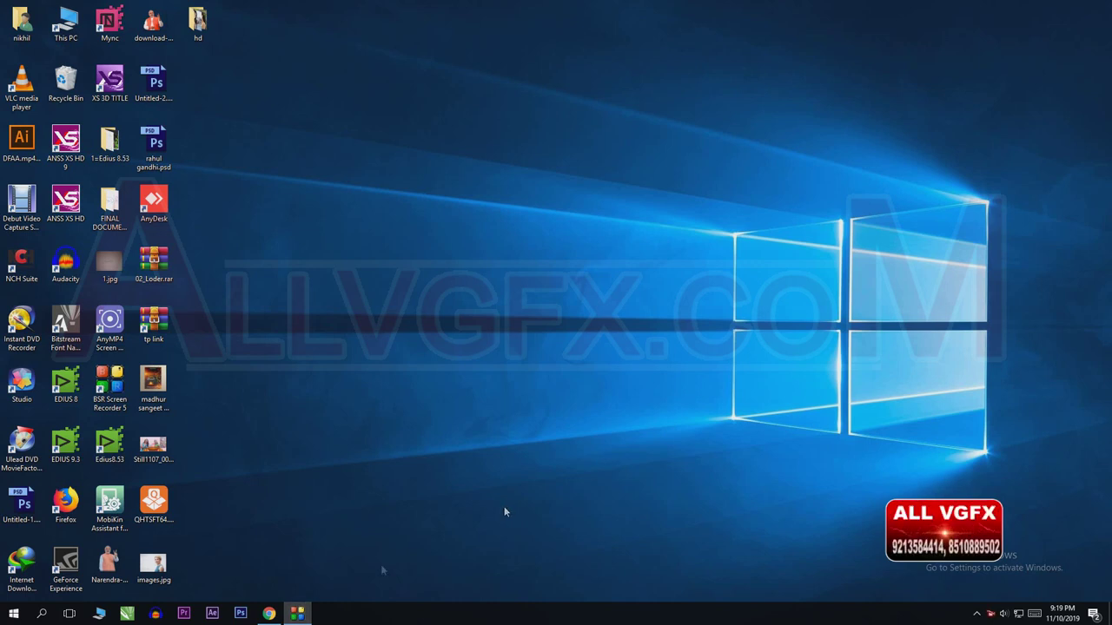
pyautogui.click(269, 614)
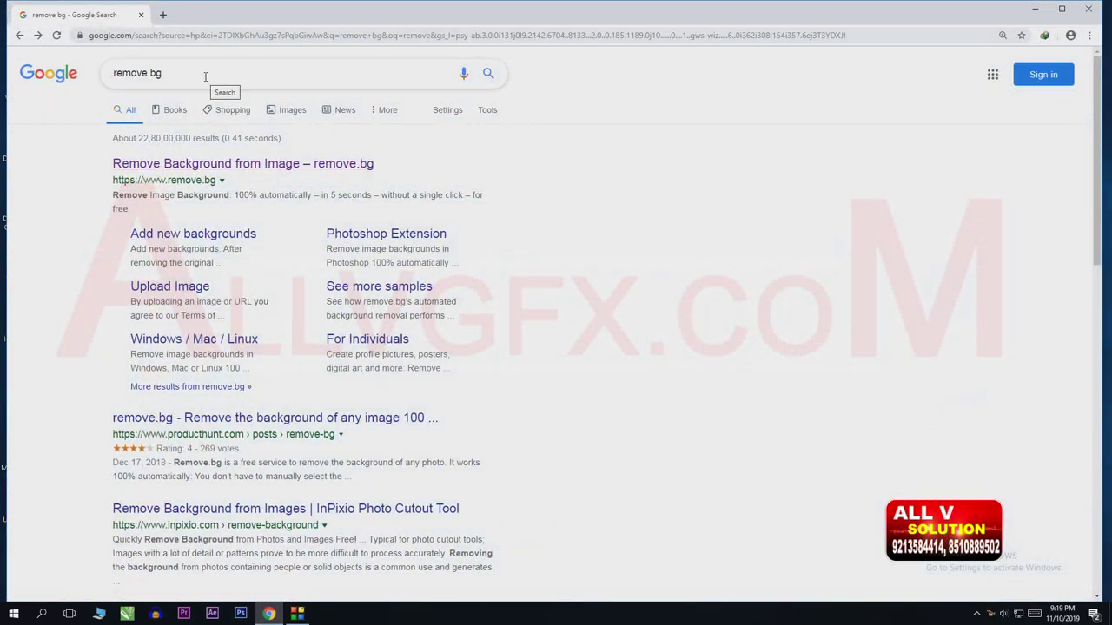
pyautogui.click(206, 75)
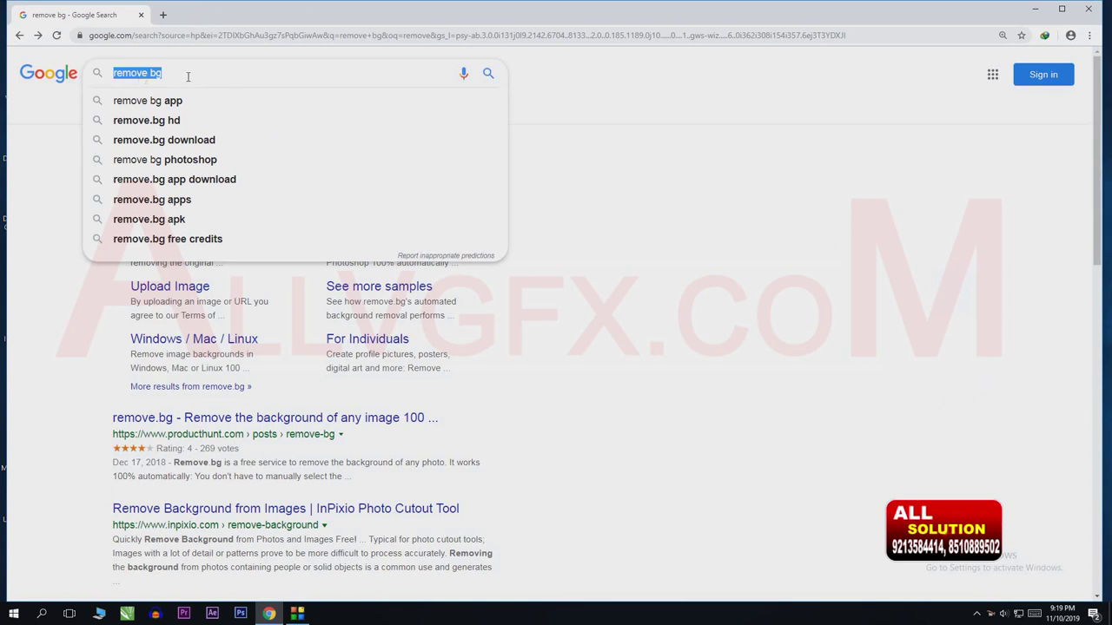
pyautogui.click(266, 36)
pyautogui.write('go')
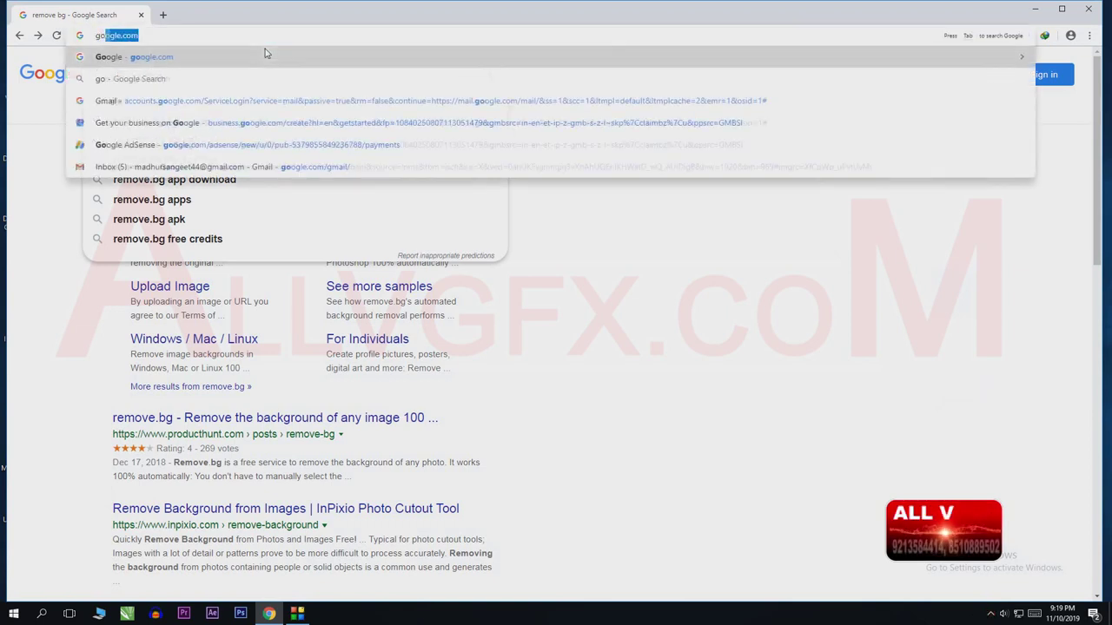
pyautogui.press('Return')
pyautogui.write('re')
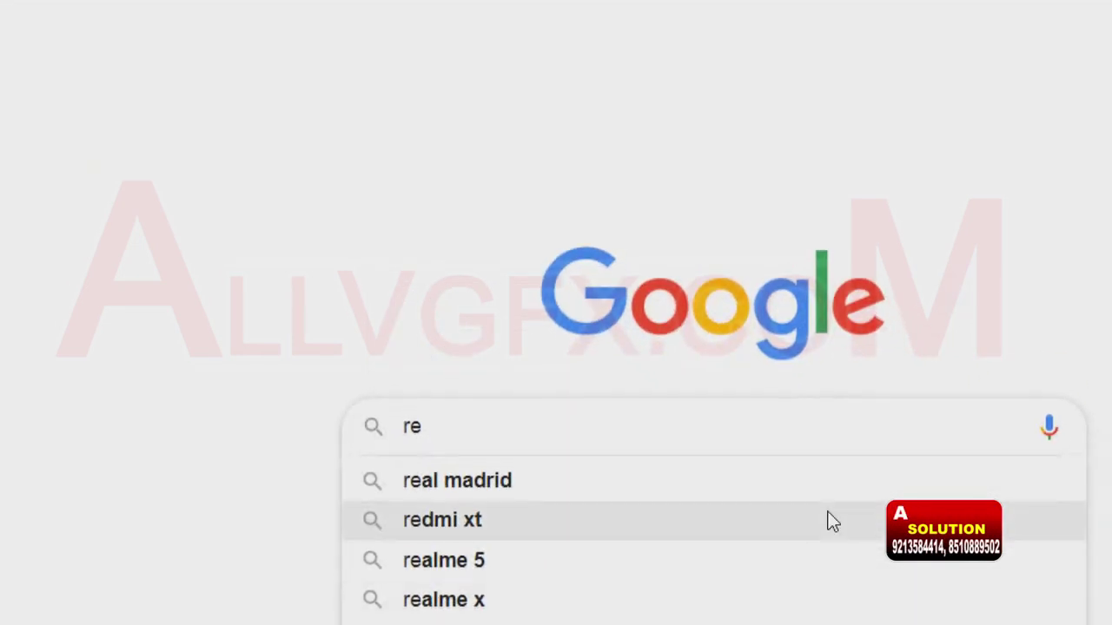
pyautogui.write('mov')
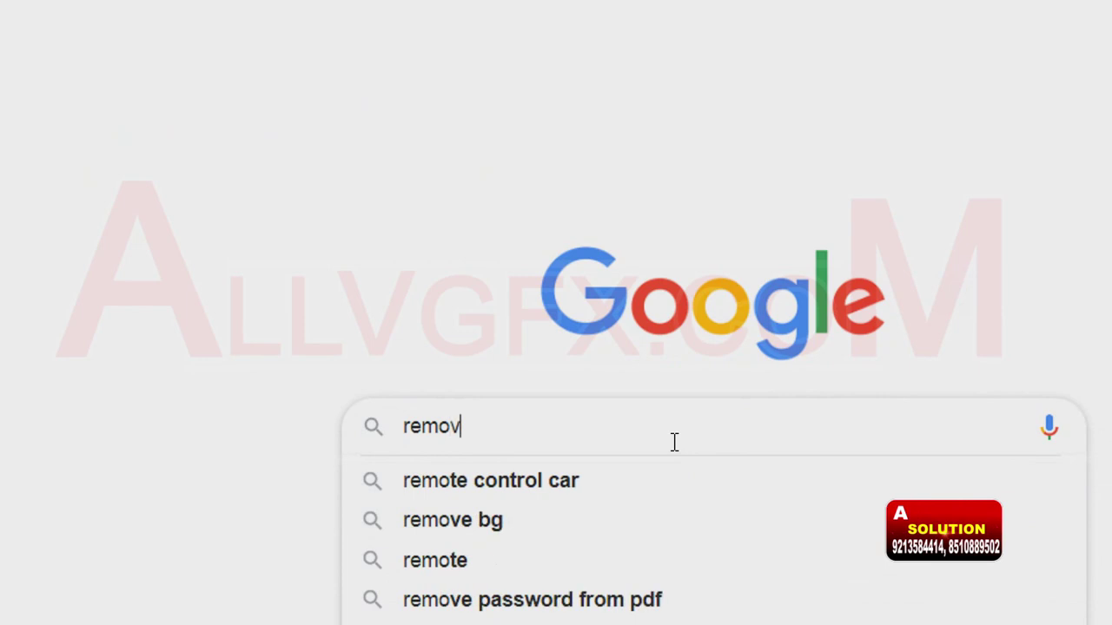
pyautogui.write('e bg')
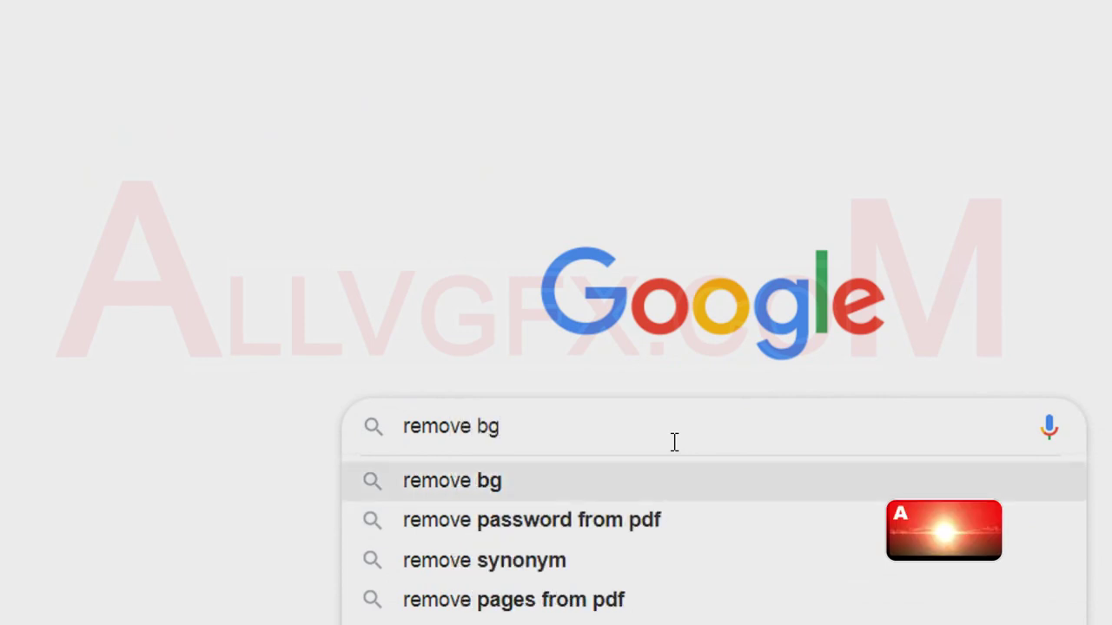
pyautogui.press('Return')
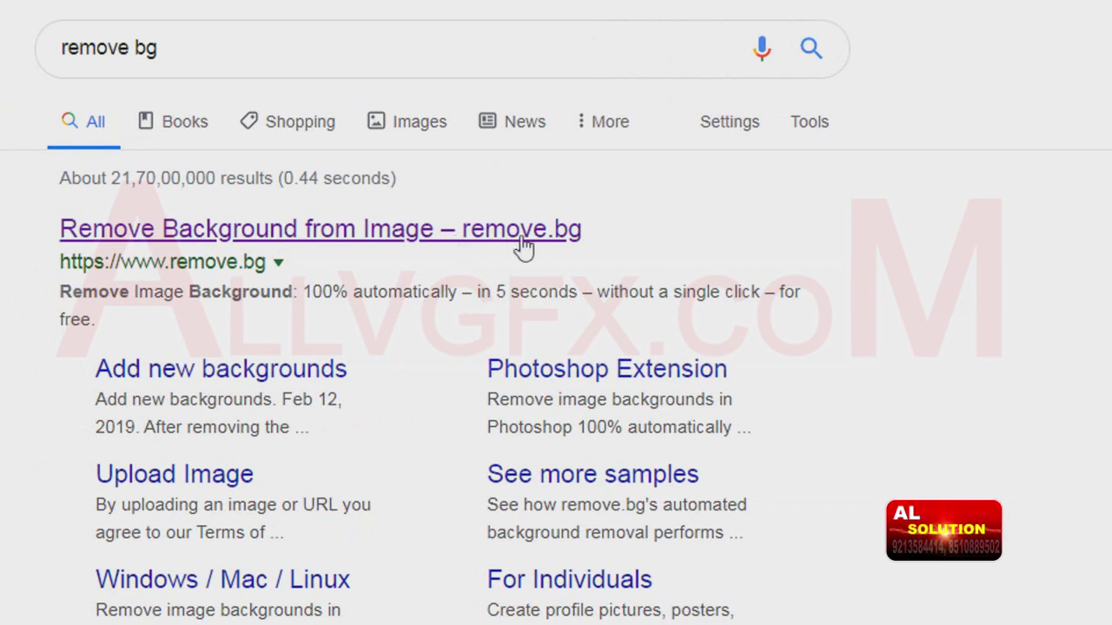
# Step: Open the remove.bg result and bring up its Upload Image file picker
pyautogui.click(478, 239)
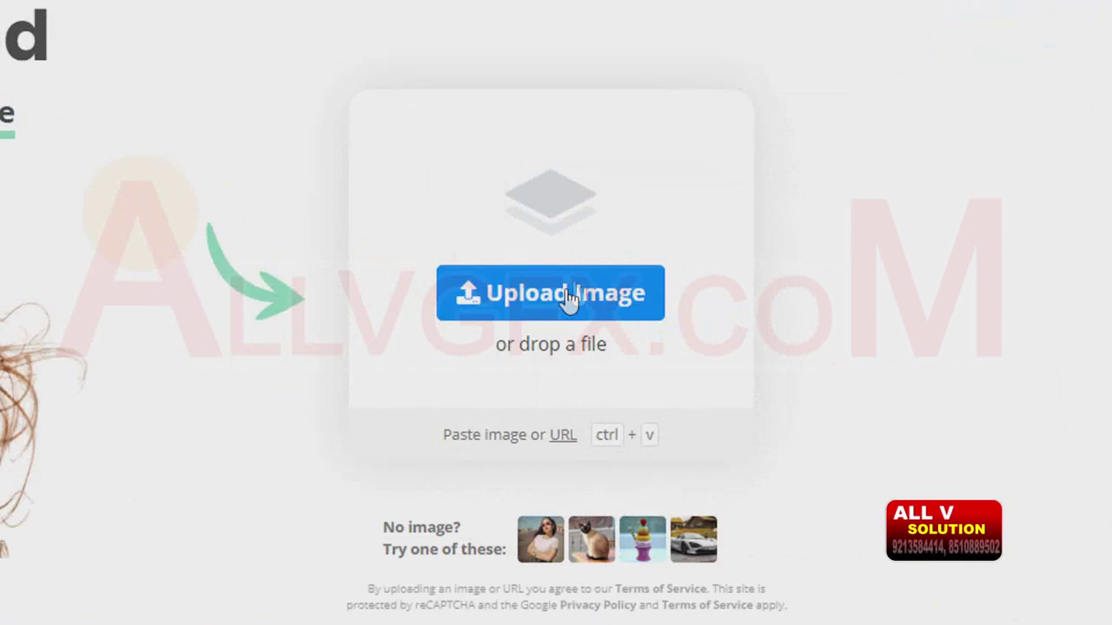
pyautogui.click(579, 294)
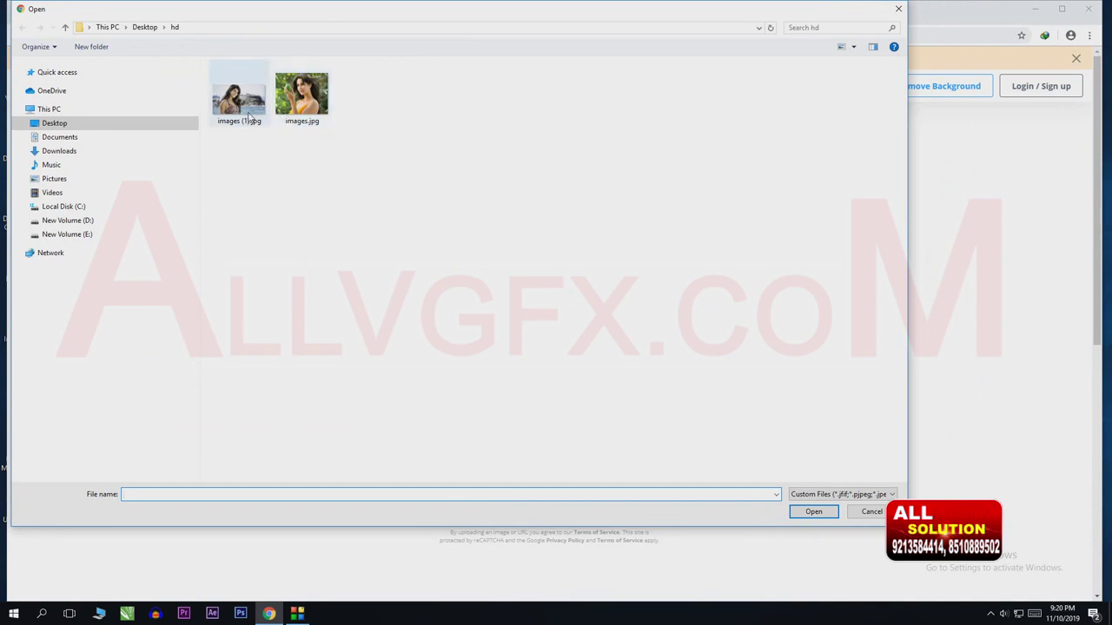
# Step: Upload images (1).jpg from the hd folder to remove.bg for background removal
pyautogui.click(249, 116)
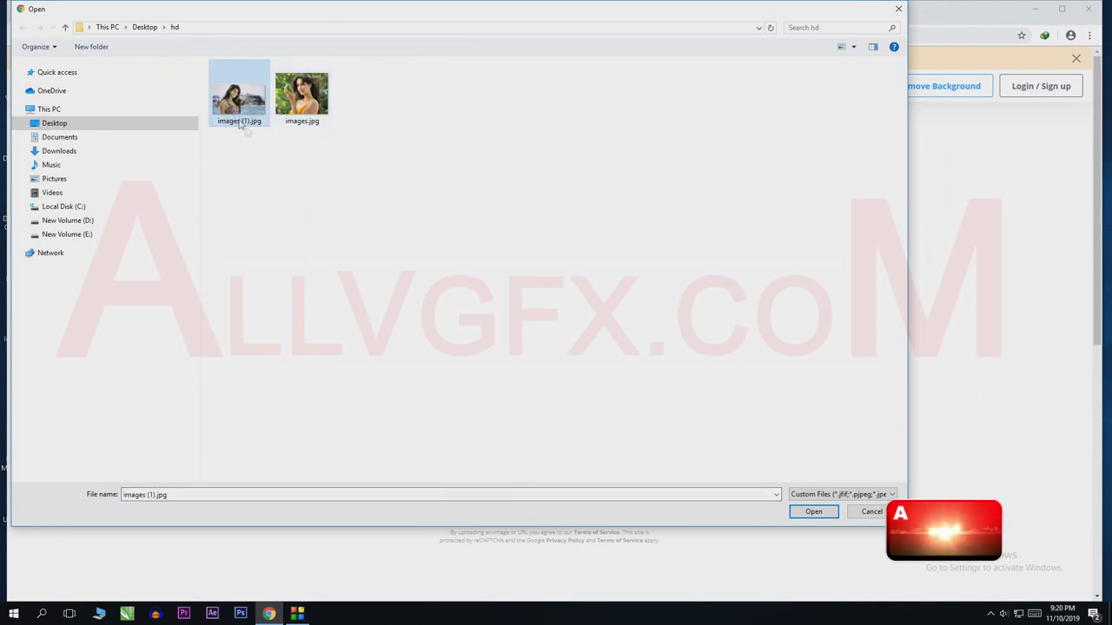
pyautogui.click(812, 513)
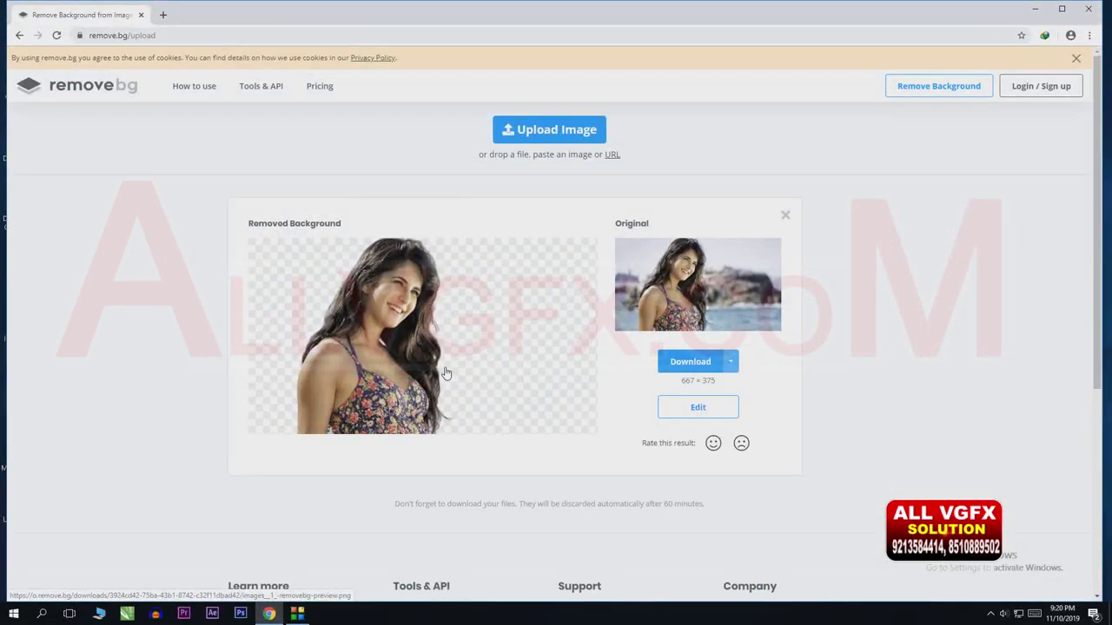
# Step: Download the background-removed PNG and bring up its options in Chrome's download bar
pyautogui.hotkey('ctrl', '+')
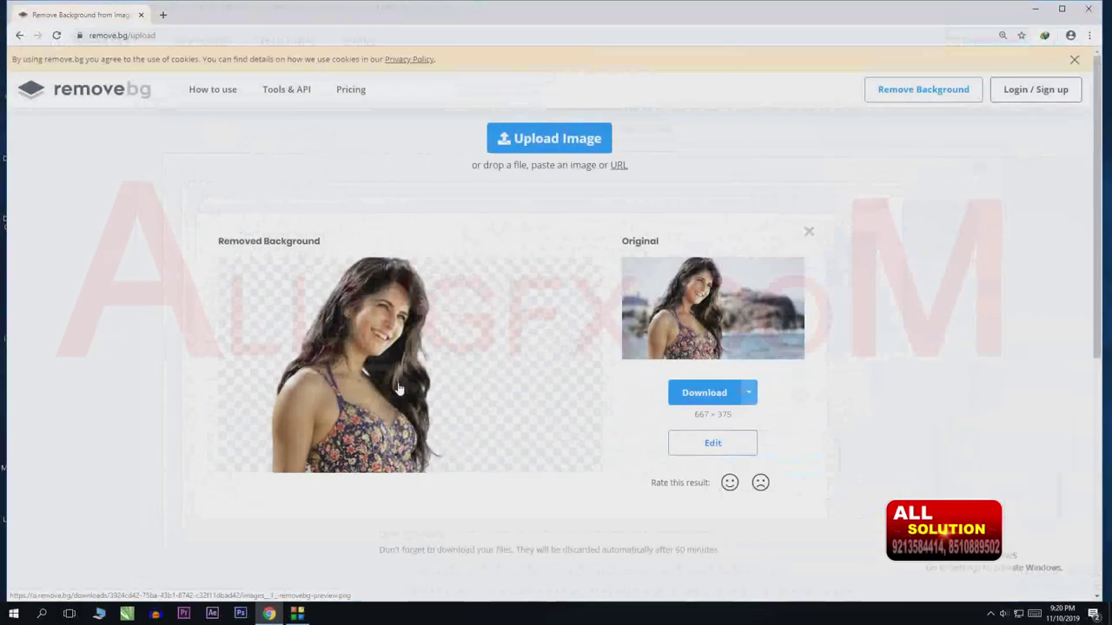
pyautogui.scroll(-2, 549, 446)
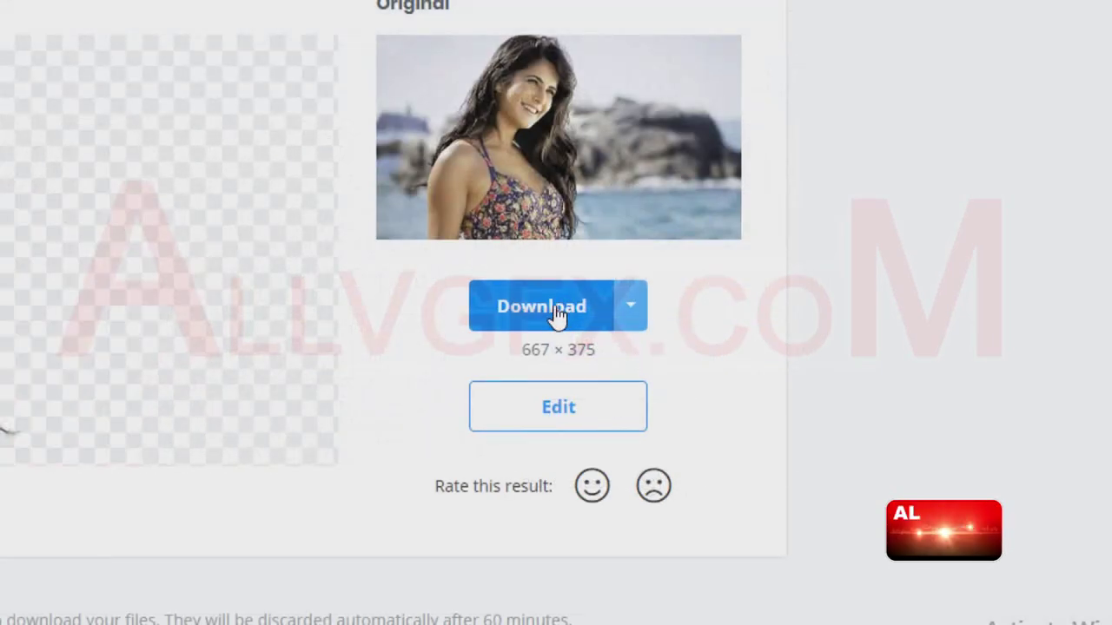
pyautogui.click(557, 318)
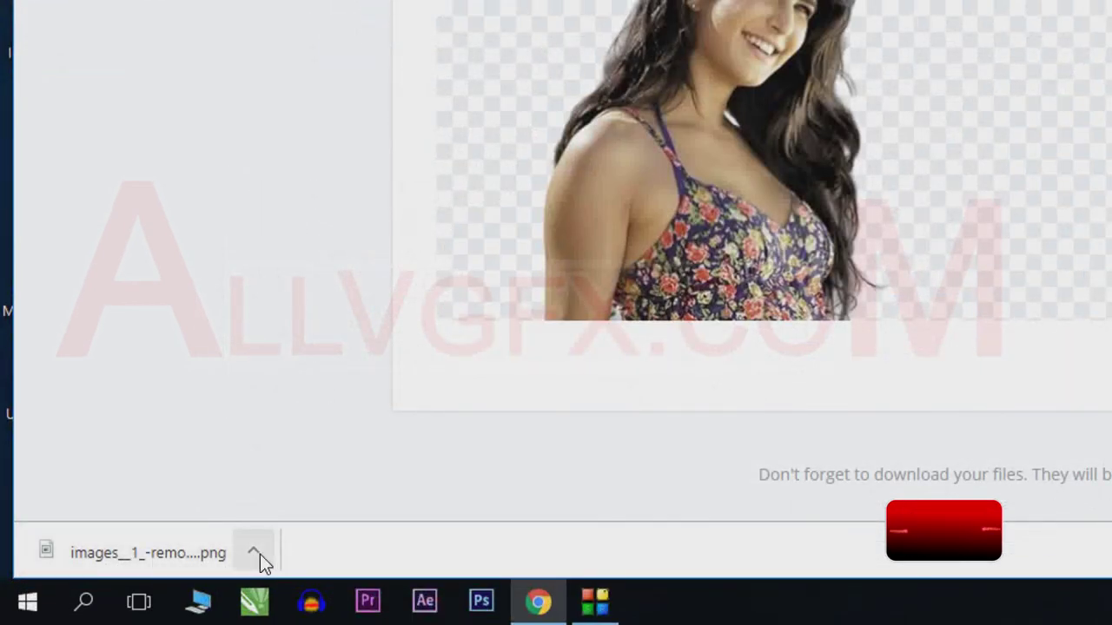
pyautogui.click(260, 554)
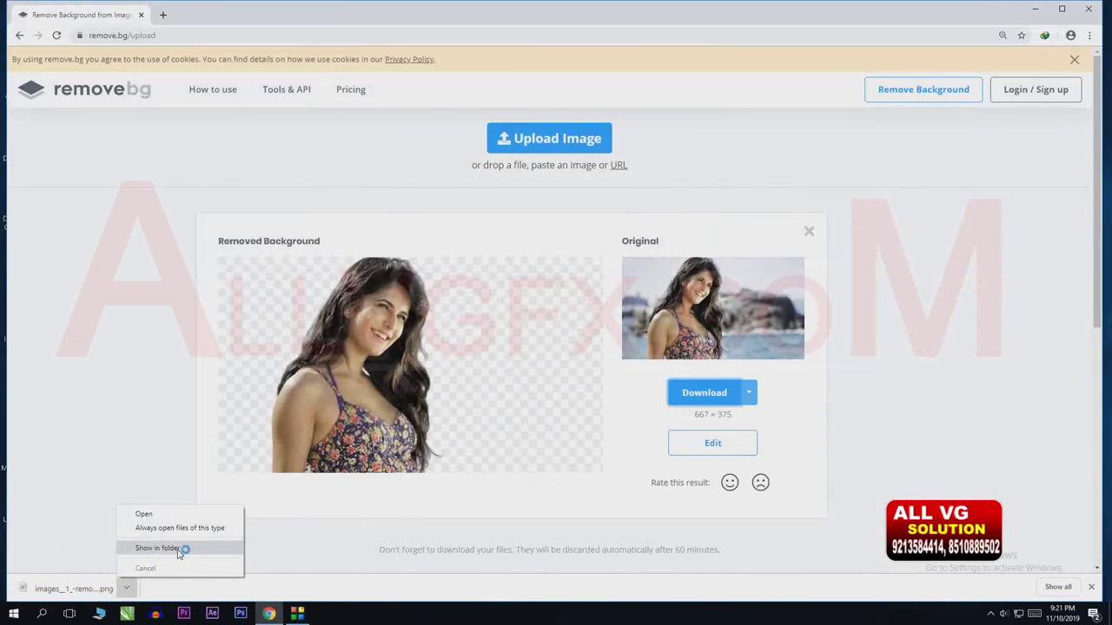
# Step: Show images__1_-removebg-preview.png in the Downloads folder and bring up its context menu
pyautogui.click(178, 549)
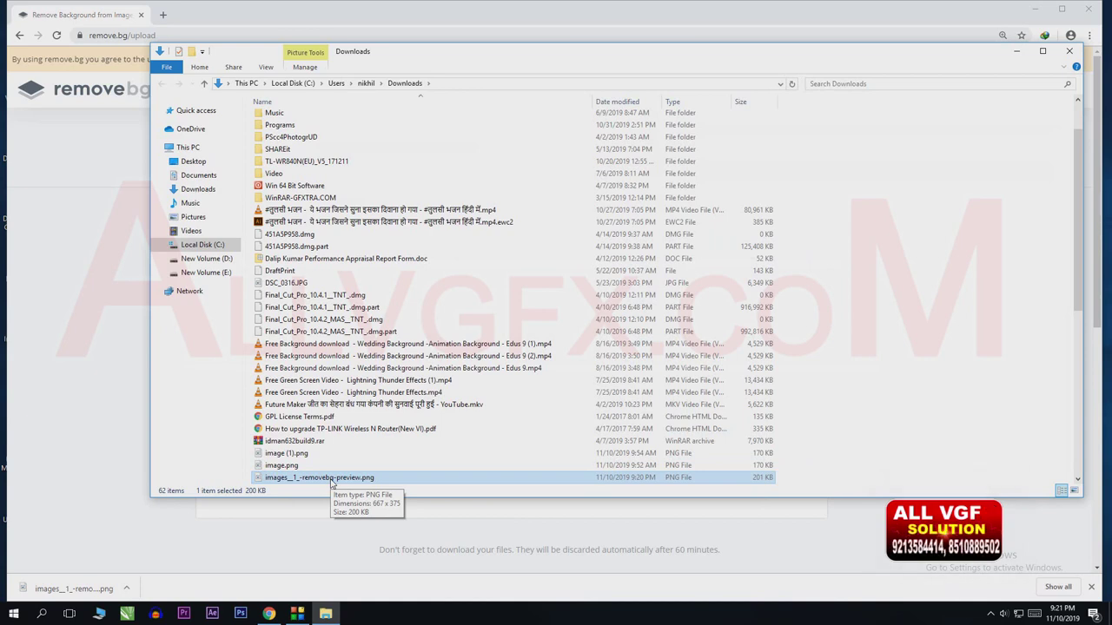
pyautogui.rightClick(331, 483)
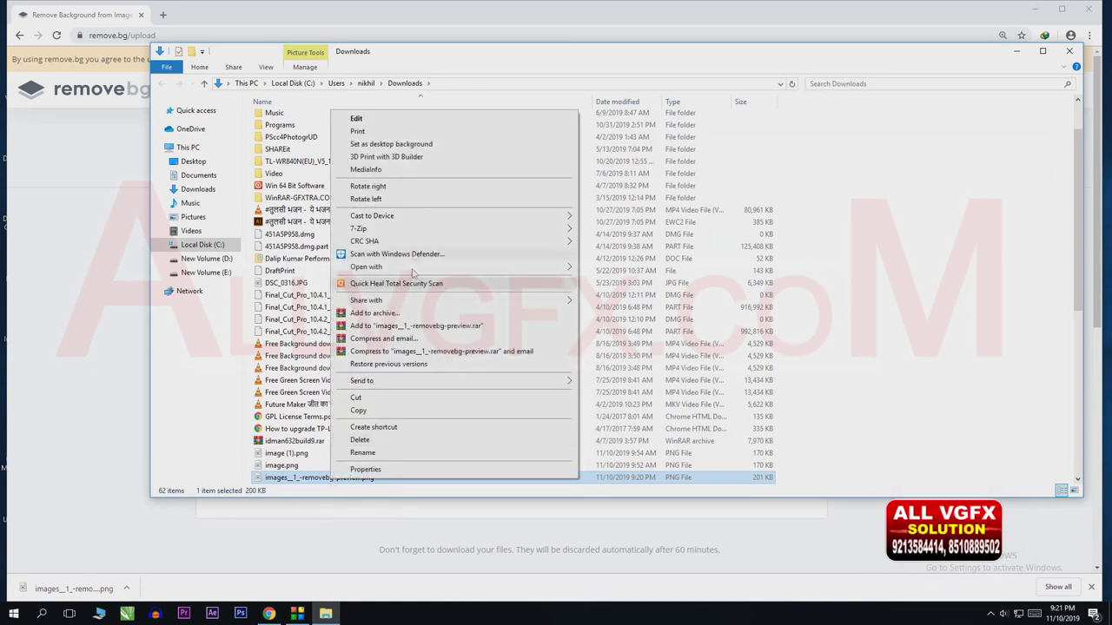
pyautogui.moveTo(69, 283)
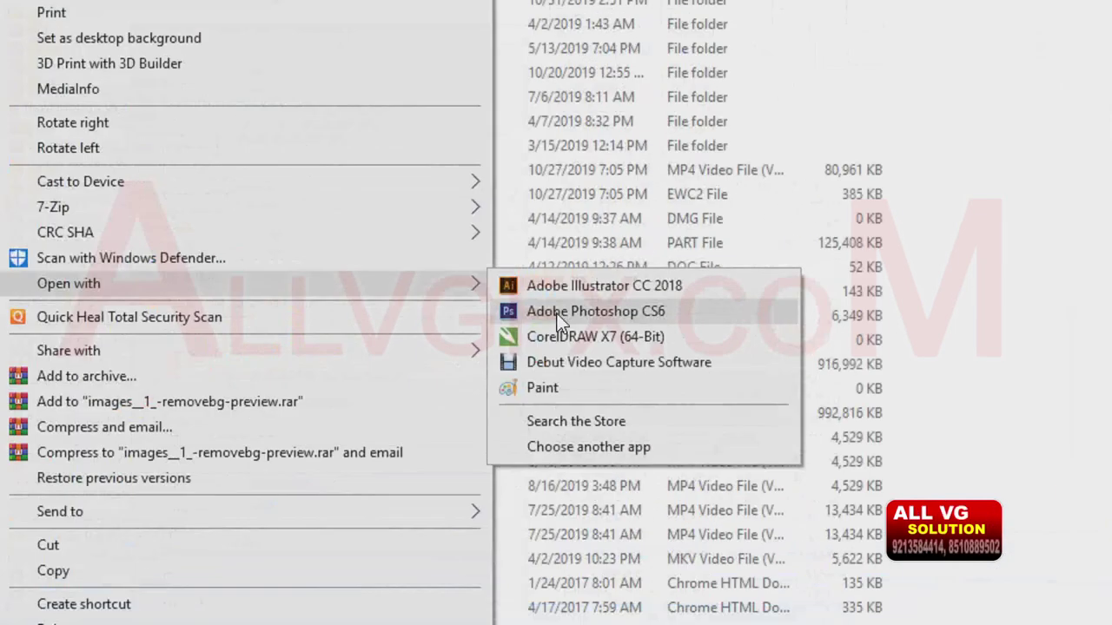
# Step: Open the cut-out PNG in Photoshop CS6, reset colours to black and white, and select the Gradient Tool
pyautogui.click(559, 314)
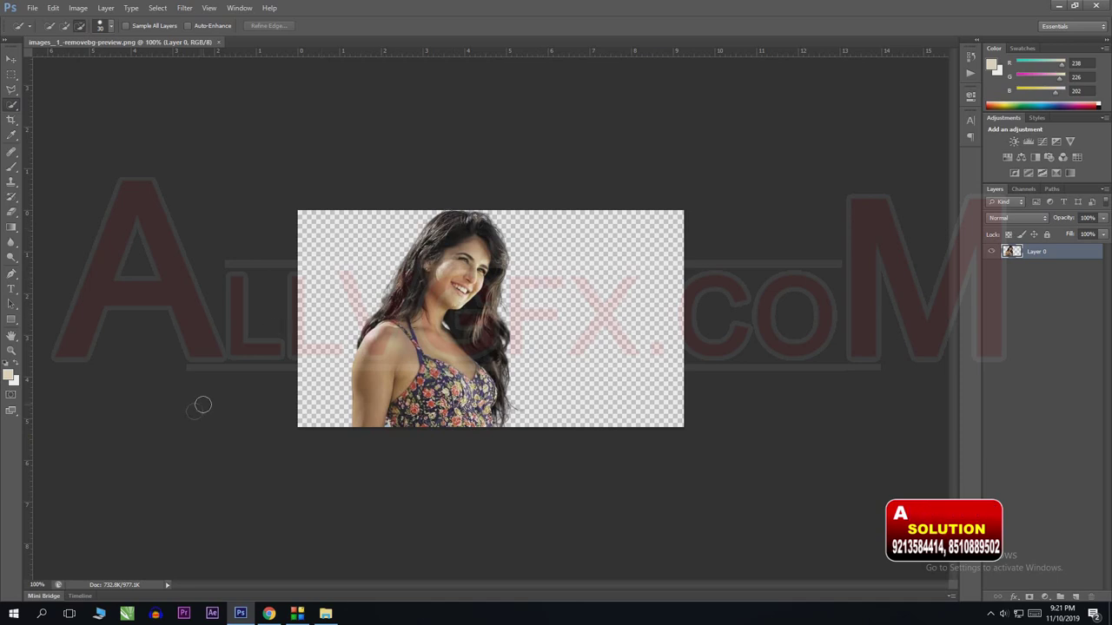
pyautogui.click(7, 363)
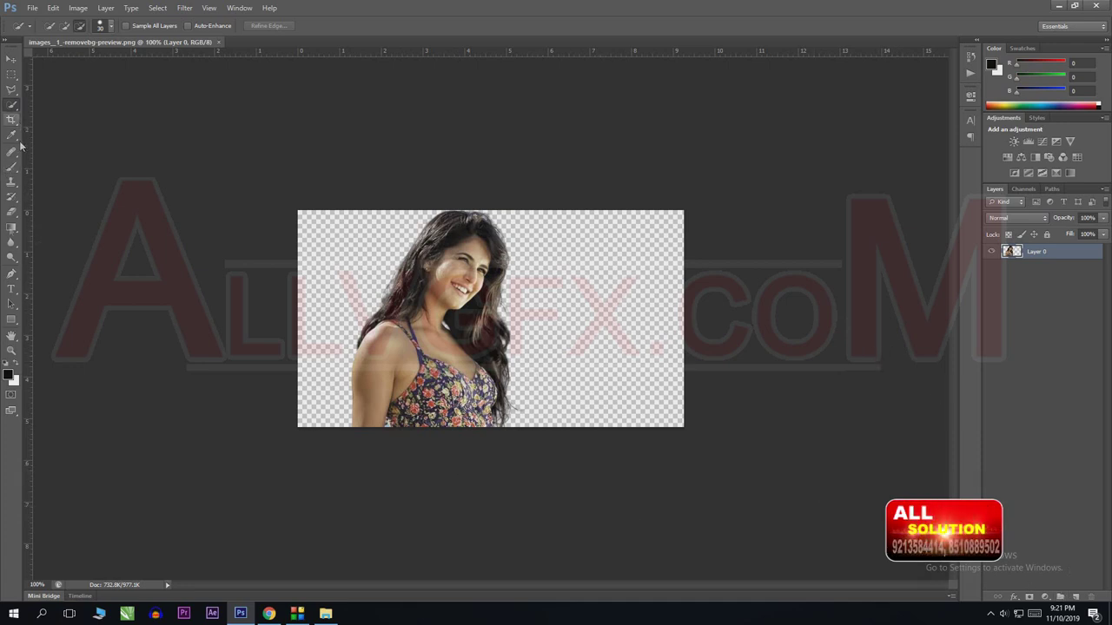
pyautogui.click(11, 226)
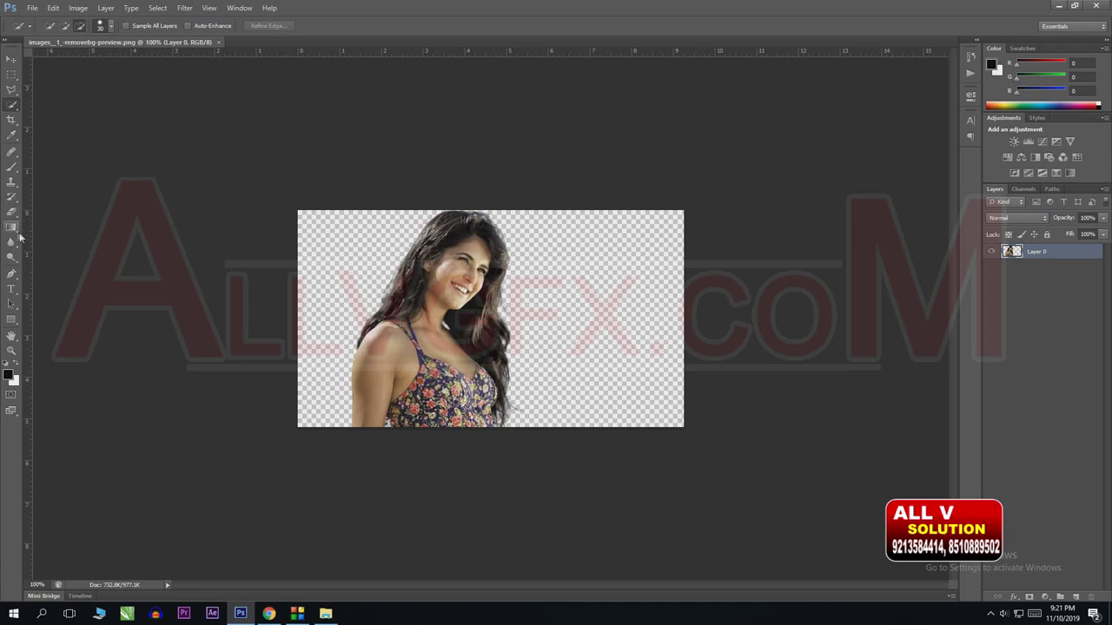
# Step: Undo the cyan gradient drawn over the photo and add an empty Layer 1
pyautogui.moveTo(303, 226); pyautogui.dragTo(334, 431)
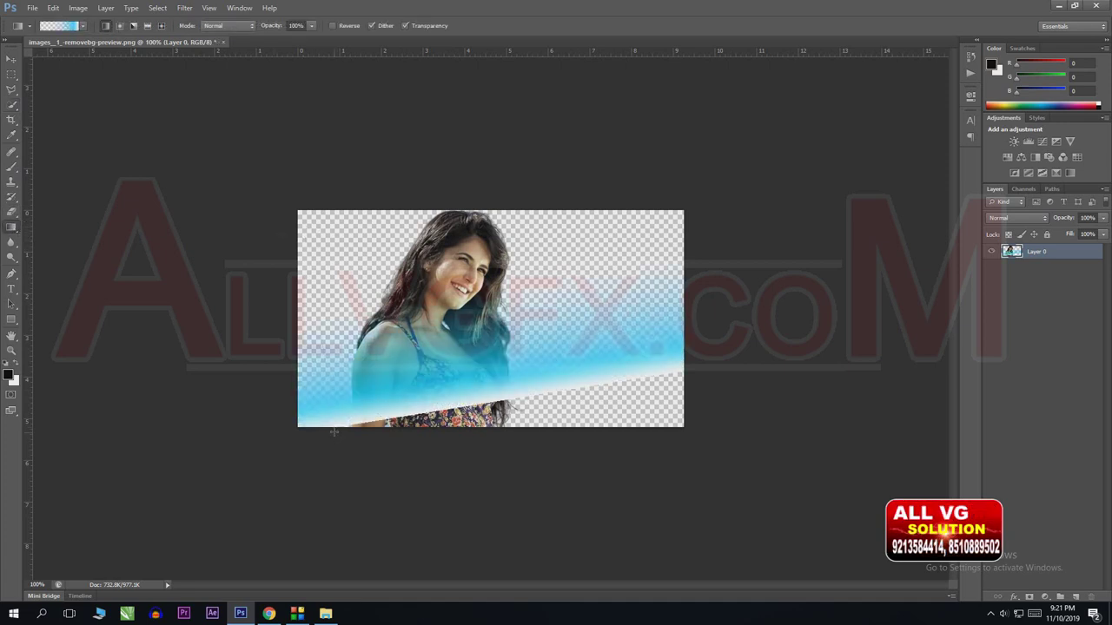
pyautogui.hotkey('ctrl', 'z')
pyautogui.hotkey('ctrl', 'shift', 'n')
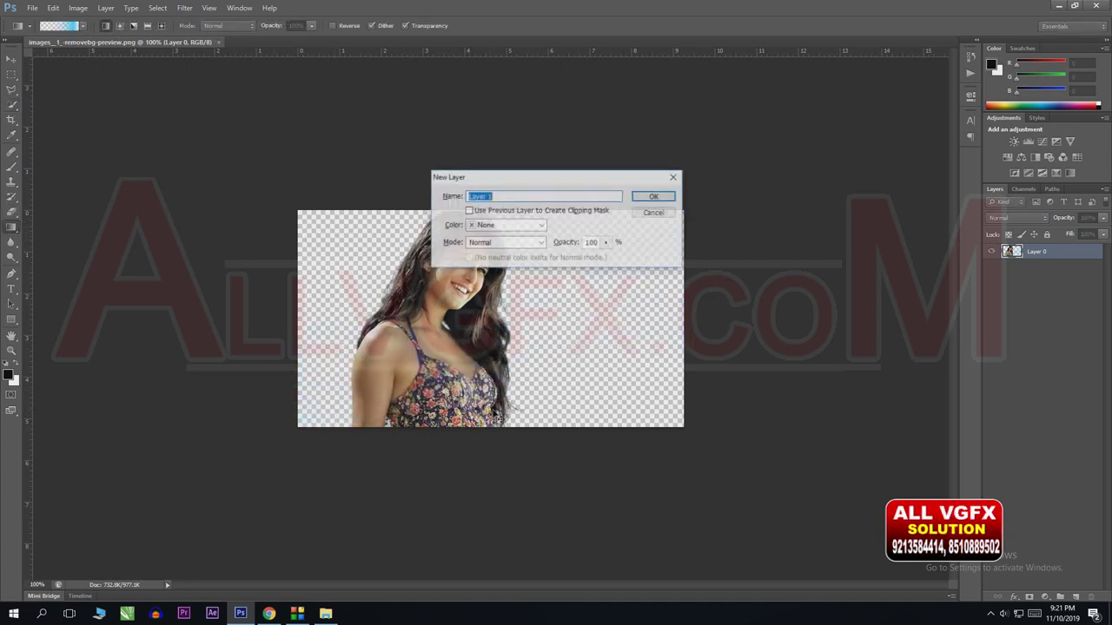
pyautogui.press('Return')
# Step: Sample dark purple (R62 G49 B79) from the dress as foreground colour, discarding a trial gradient
pyautogui.press('i')
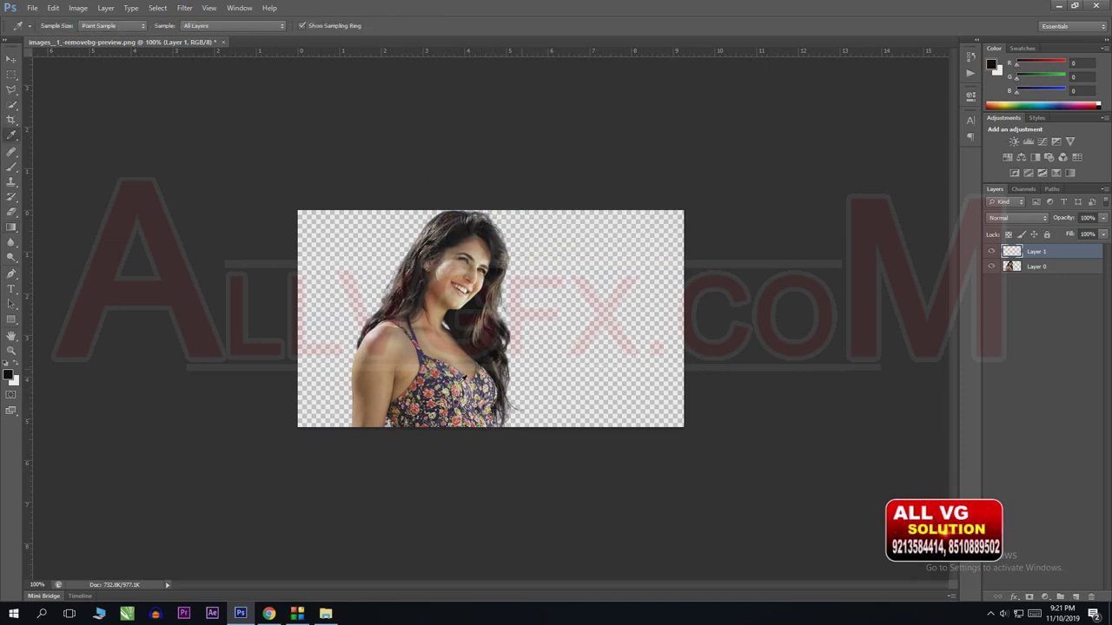
pyautogui.click(463, 381)
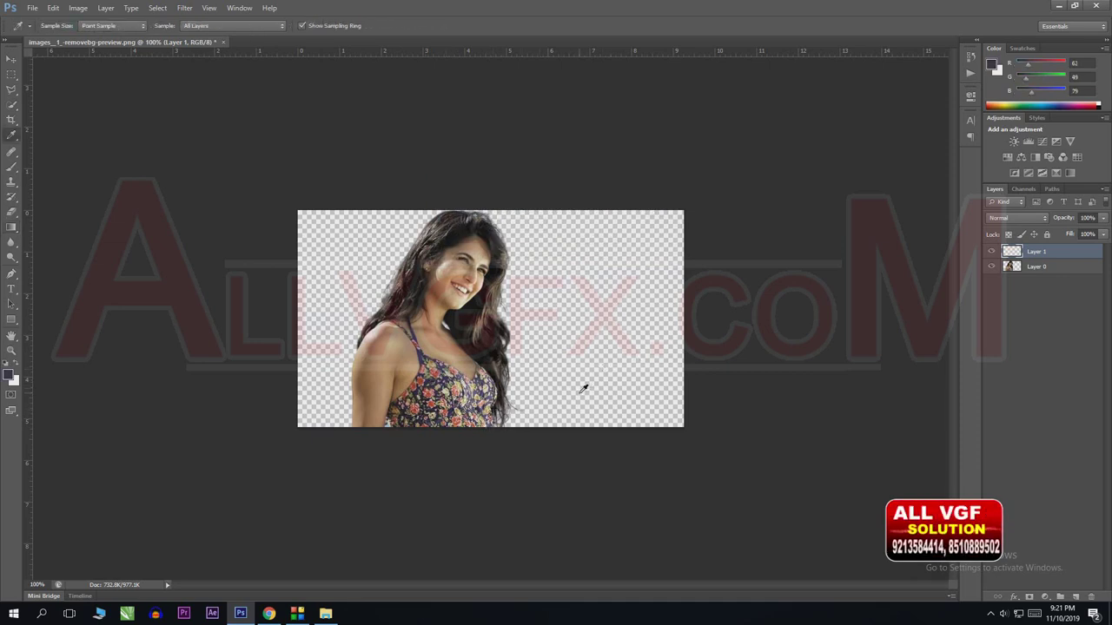
pyautogui.press('g')
pyautogui.moveTo(582, 260); pyautogui.dragTo(589, 514)
pyautogui.hotkey('ctrl', 'z')
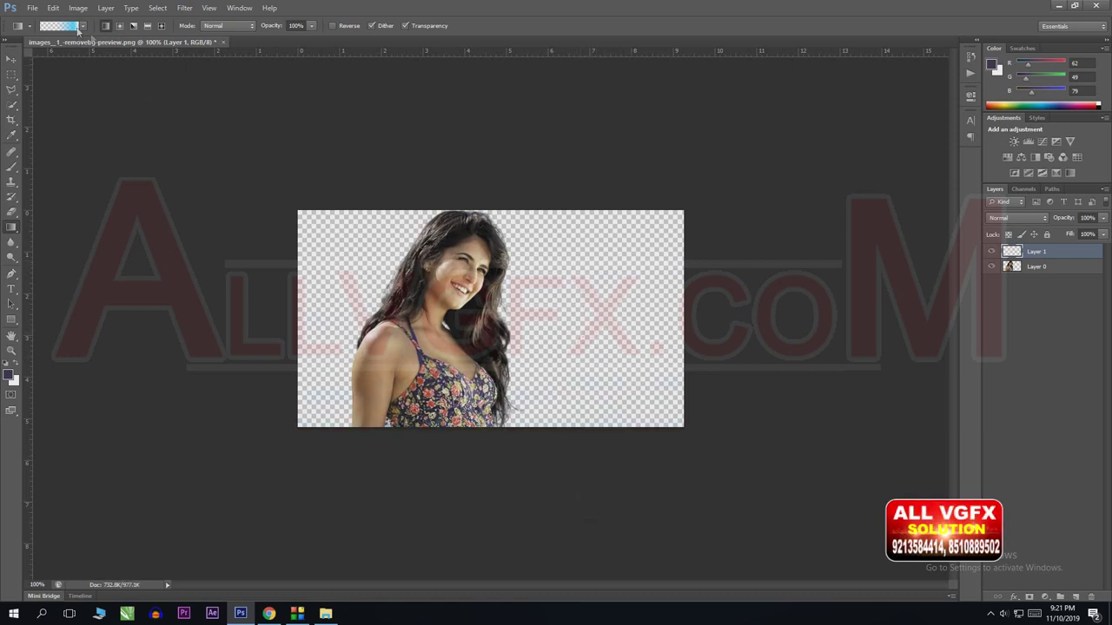
# Step: Fill Layer 1 with a foreground-to-background gradient, purple fading to white downward
pyautogui.click(80, 26)
pyautogui.doubleClick(47, 58)
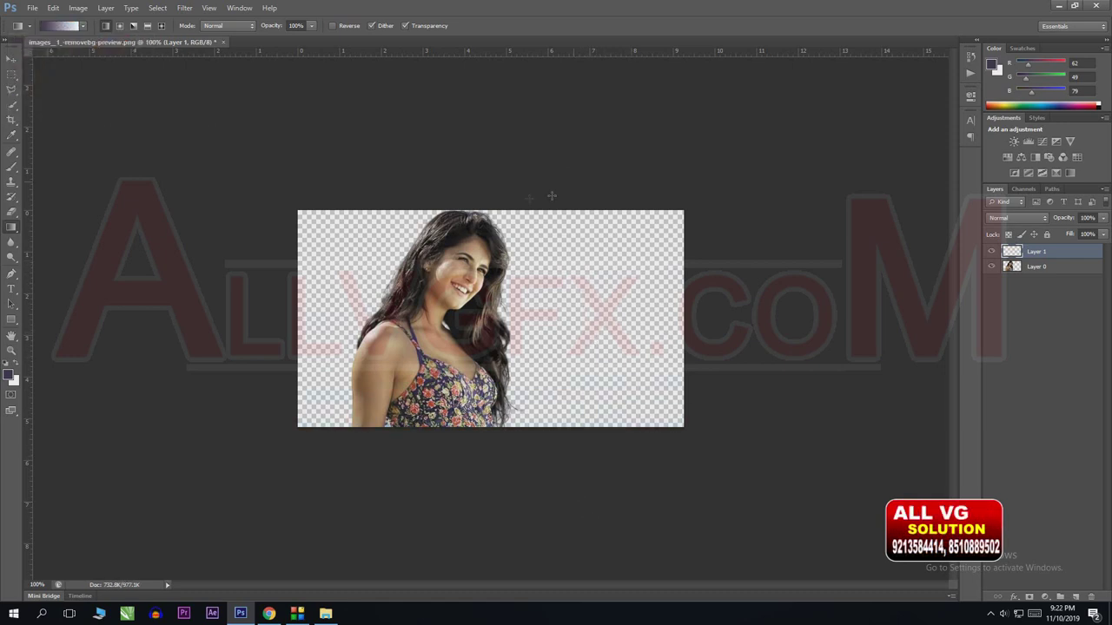
pyautogui.moveTo(551, 196); pyautogui.dragTo(553, 445)
# Step: Move the gradient layer beneath Layer 0 and zoom in to check the woman's edges
pyautogui.hotkey('ctrl', '+')
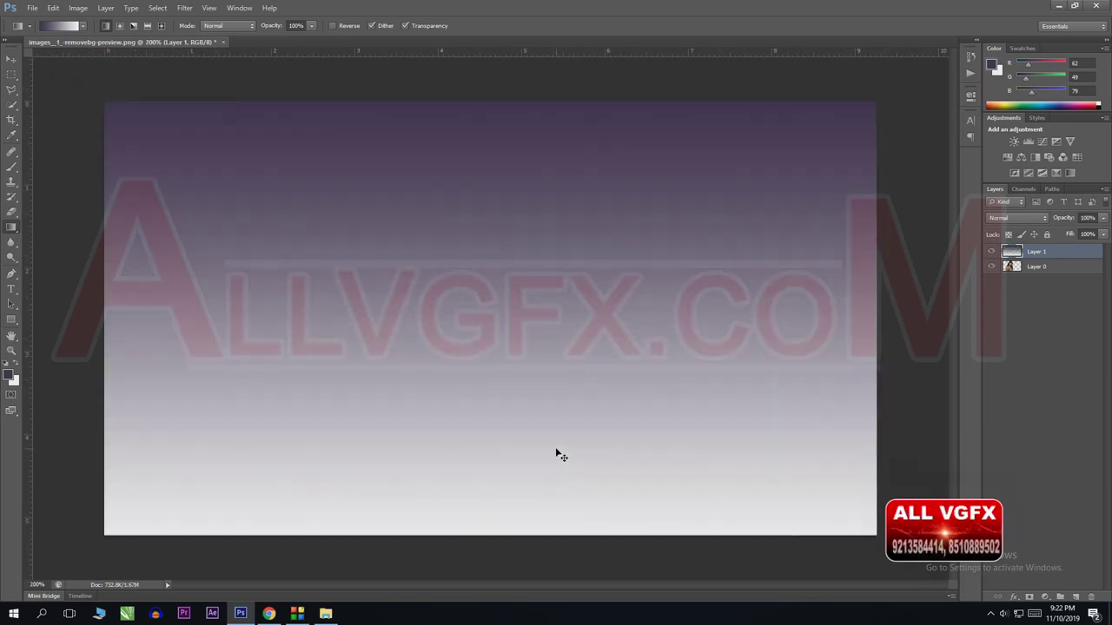
pyautogui.hotkey('ctrl', '[')
pyautogui.hotkey('ctrl', '-')
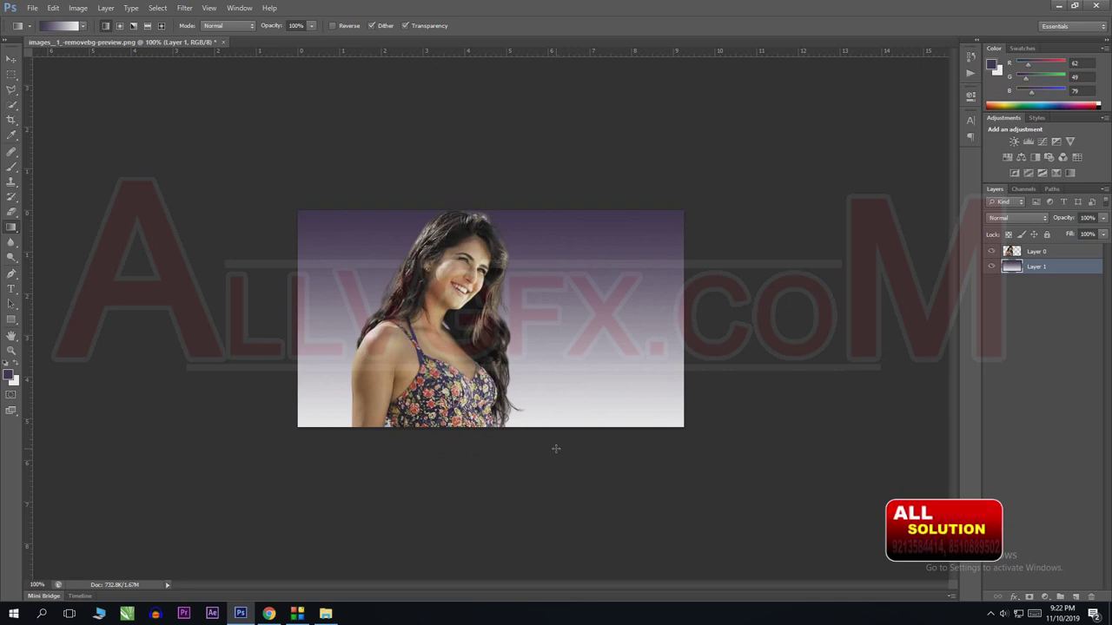
pyautogui.hotkey('ctrl', '+')
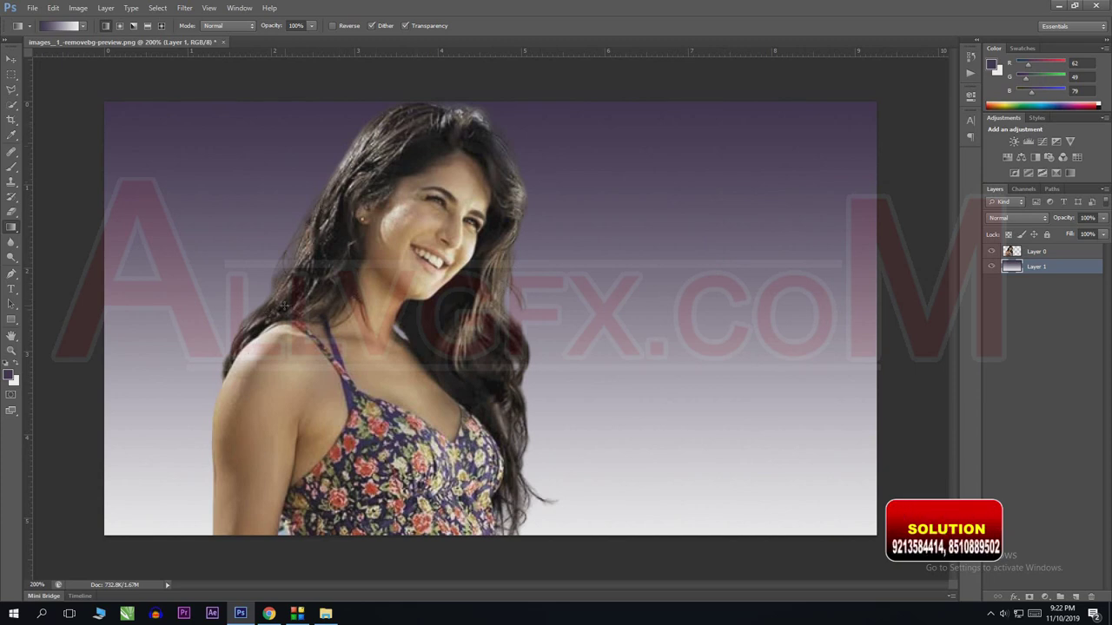
pyautogui.hotkey('ctrl', '-')
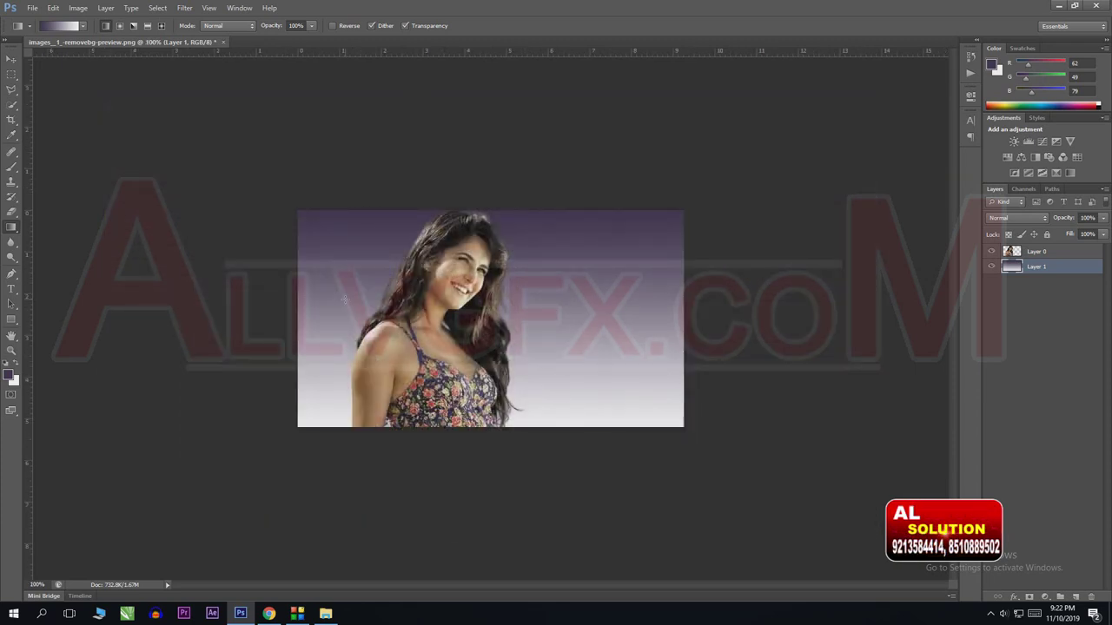